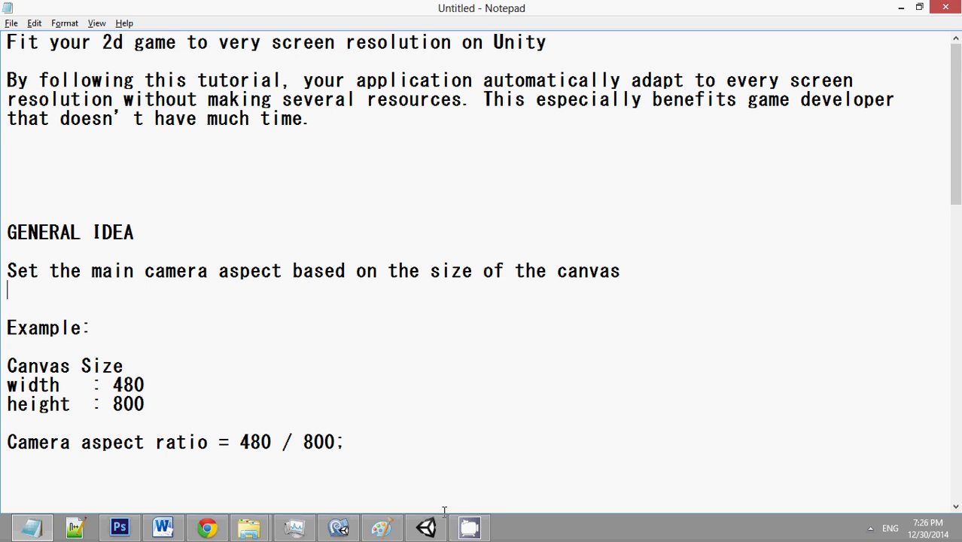
# Preview the red-bordered background.png in Photo Viewer, then import it into Unity's Assets.
pyautogui.click(412, 534)
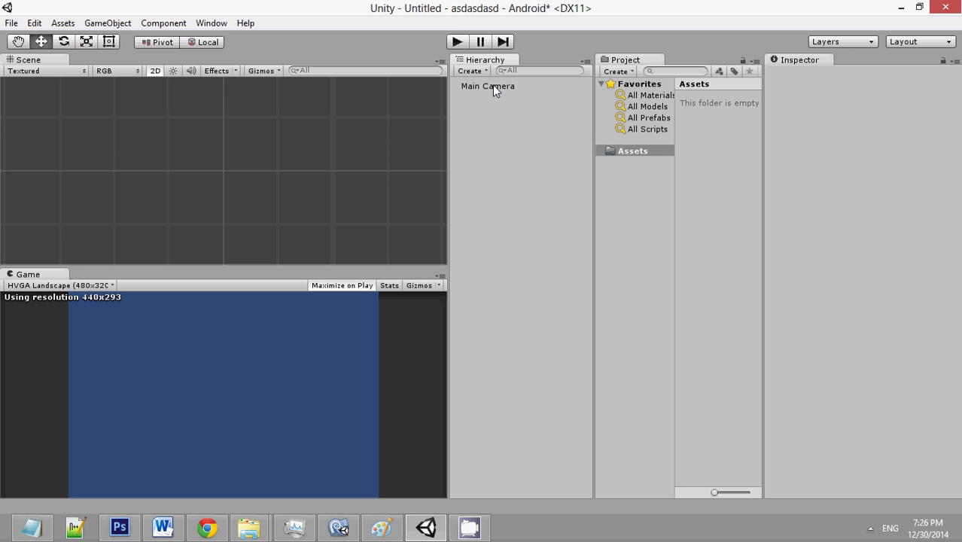
pyautogui.click(902, 8)
pyautogui.click(902, 7)
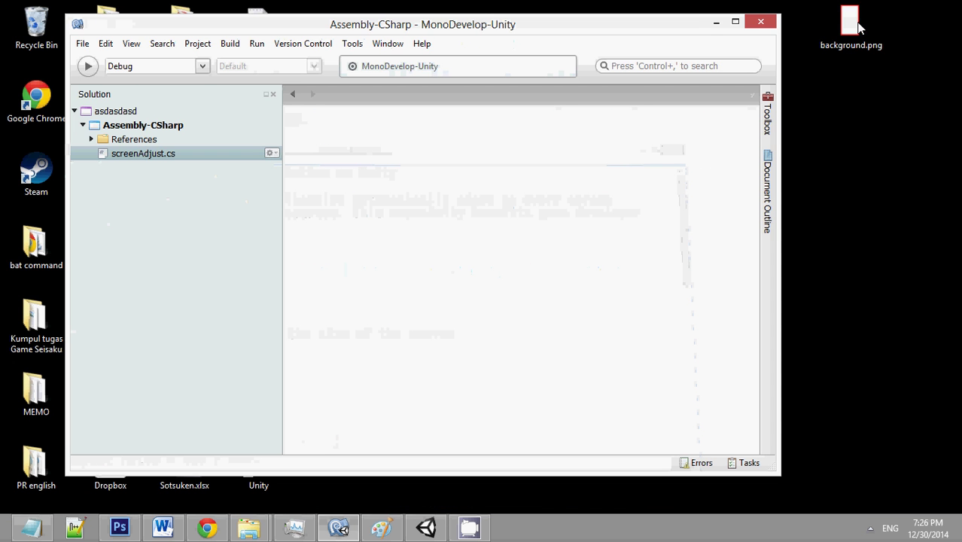
pyautogui.click(725, 10)
pyautogui.doubleClick(869, 26)
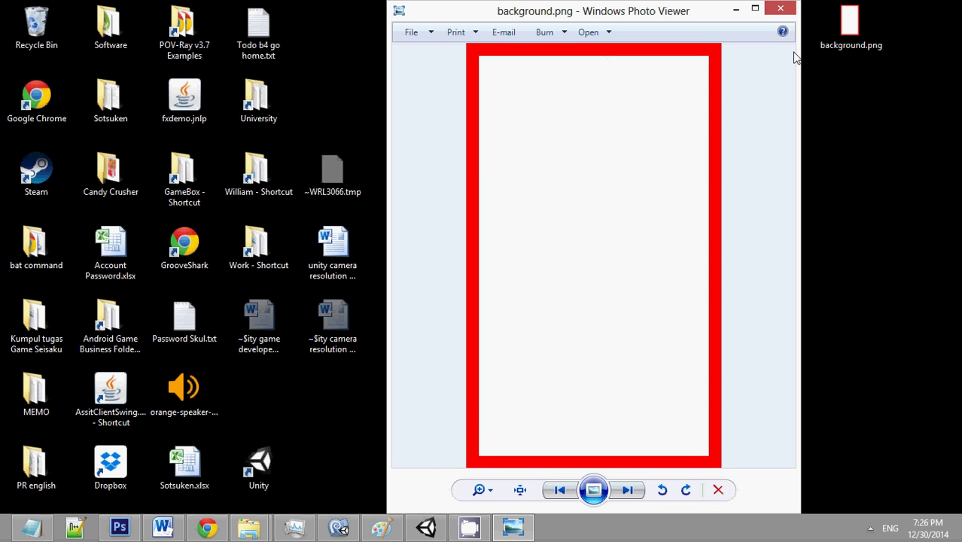
pyautogui.click(780, 12)
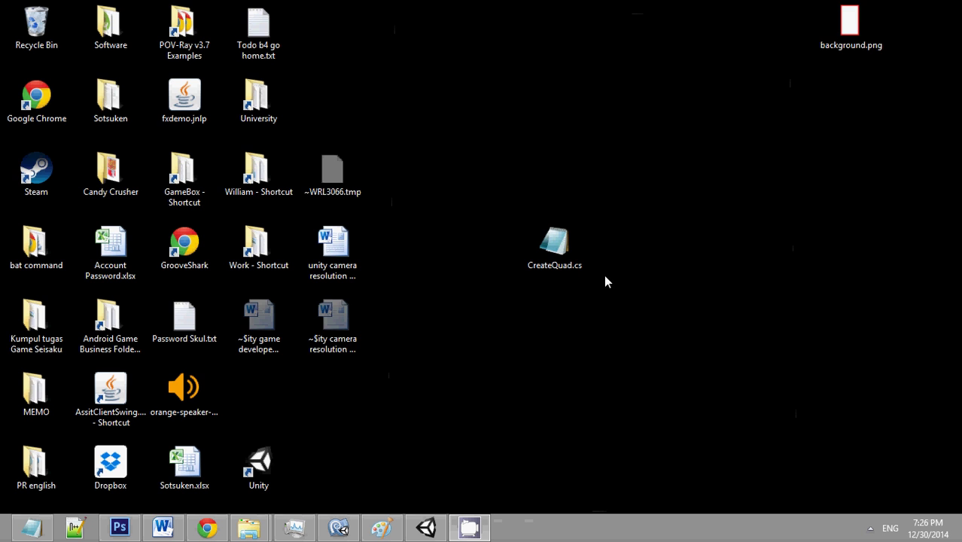
pyautogui.moveTo(850, 30)
pyautogui.mouseDown()
pyautogui.moveTo(441, 509)
pyautogui.moveTo(629, 154)
pyautogui.mouseUp()
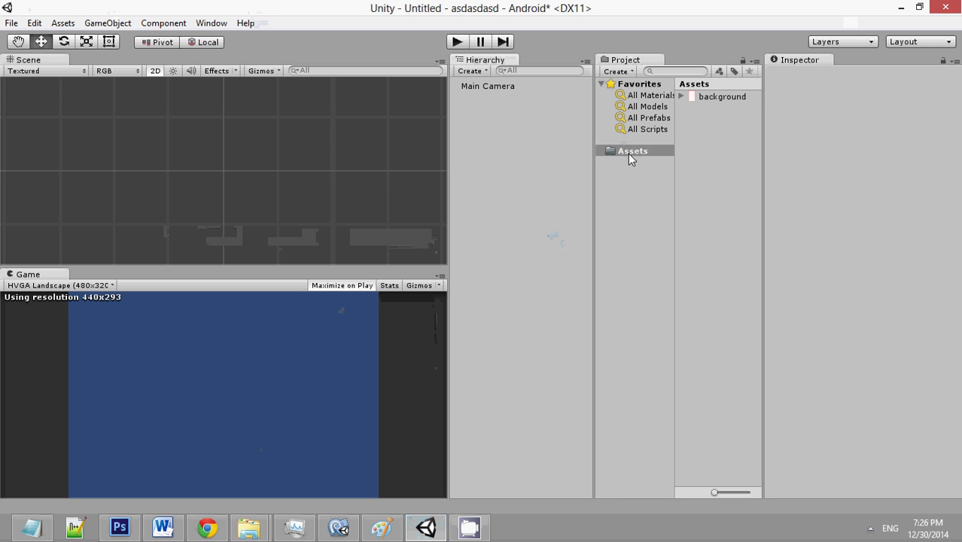
# Give the background sprite asset a Pixels Per Unit of 1 in Import Settings and apply.
pyautogui.click(713, 97)
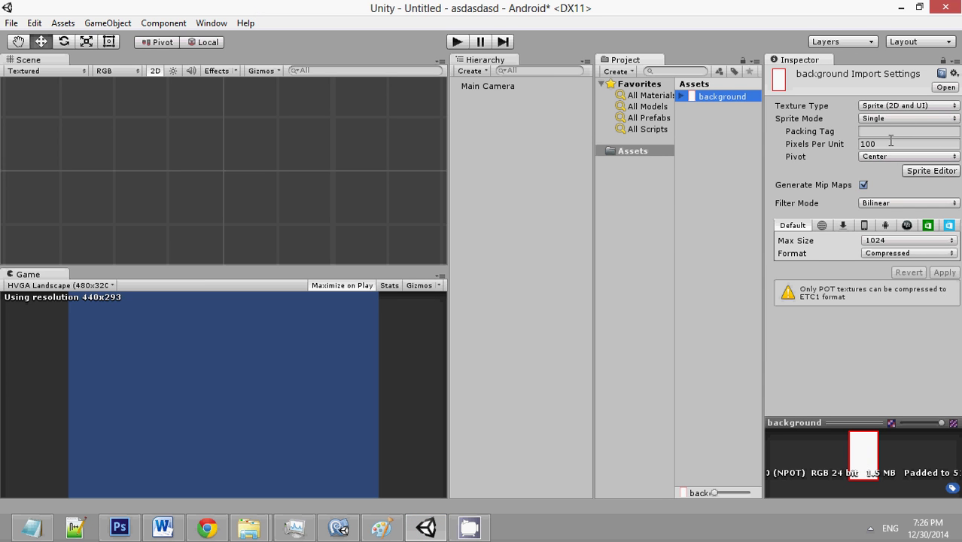
pyautogui.click(790, 136)
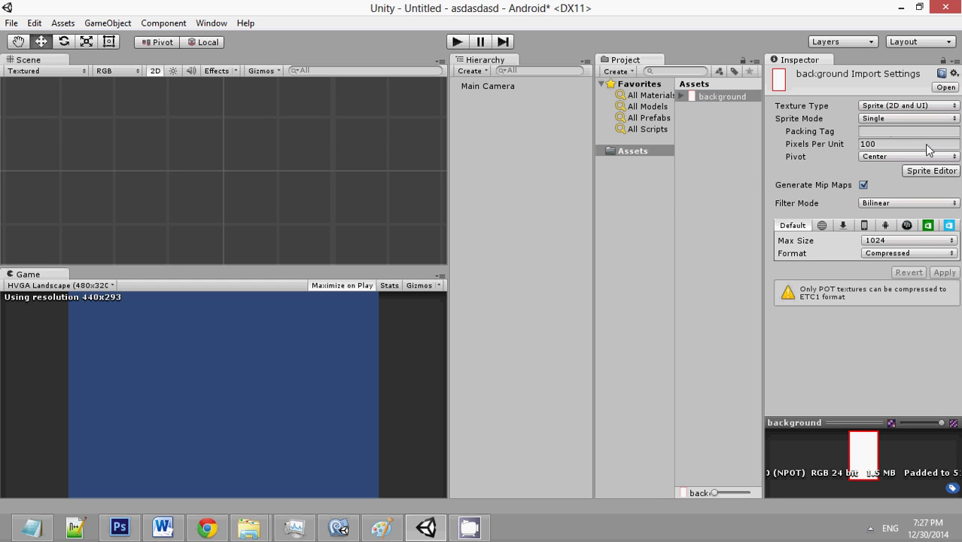
pyautogui.click(860, 144)
pyautogui.write('1')
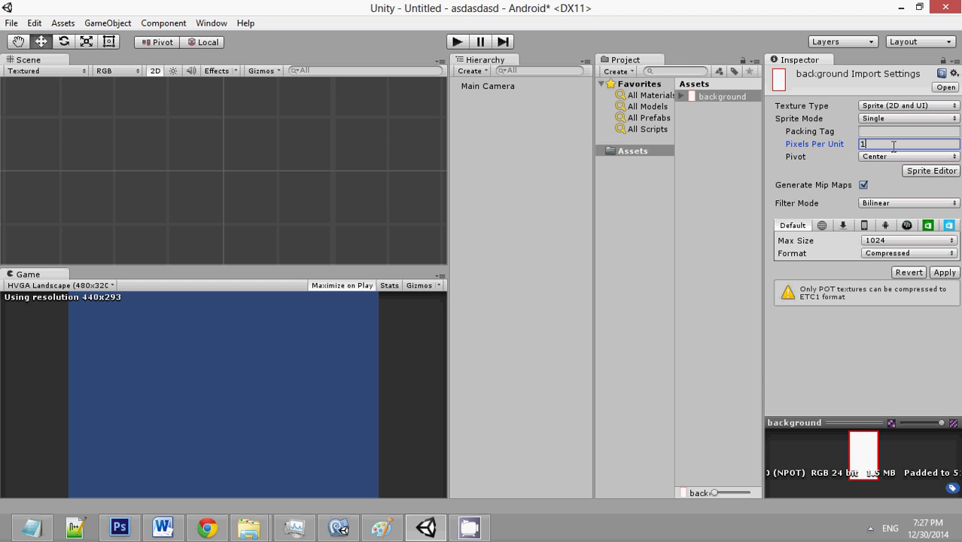
pyautogui.click(945, 272)
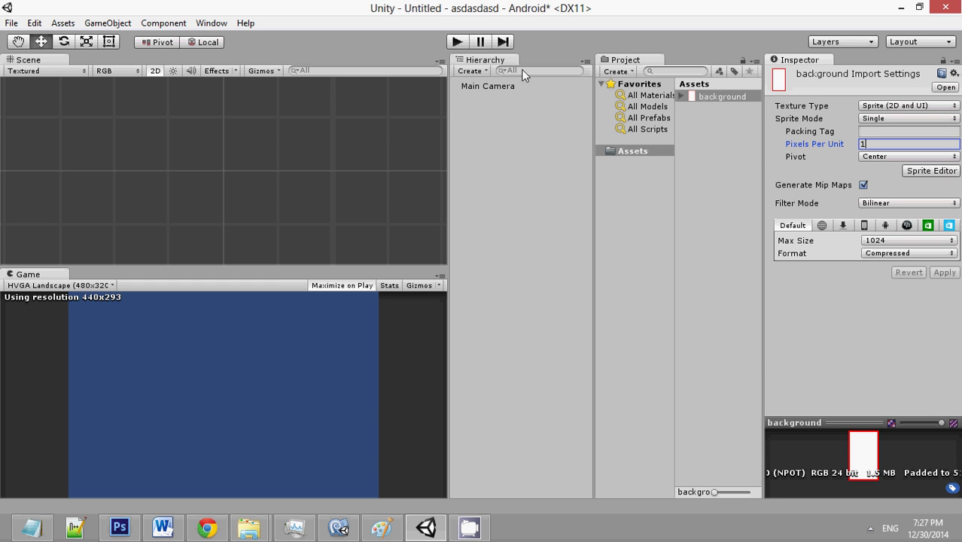
# Replace the Main Camera's Size value 5 with 400 in the Inspector.
pyautogui.click(505, 86)
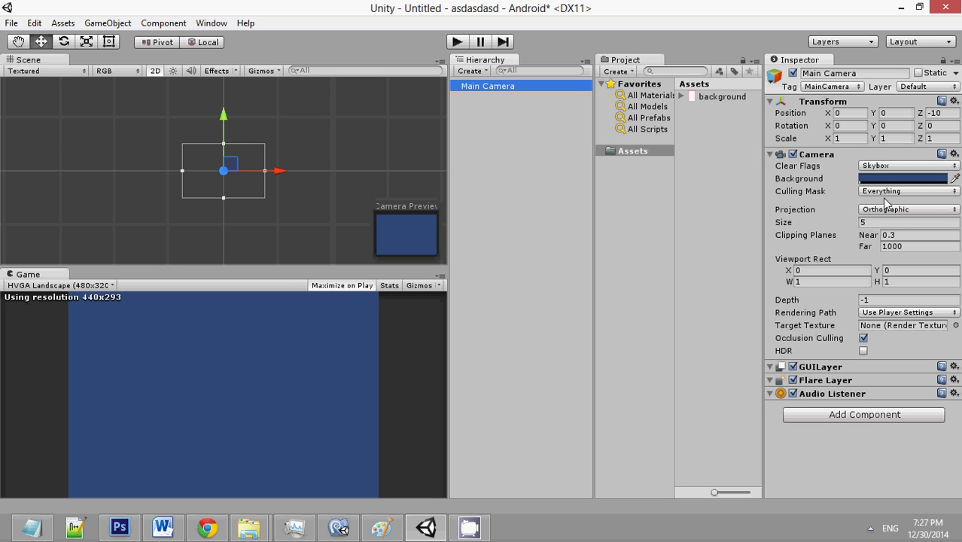
pyautogui.click(894, 223)
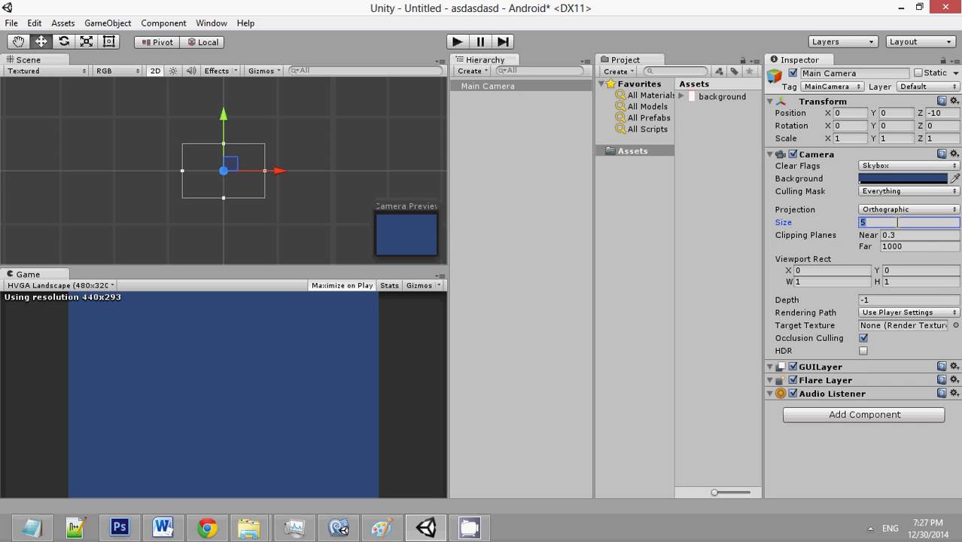
pyautogui.press('BackSpace')
pyautogui.write('4')
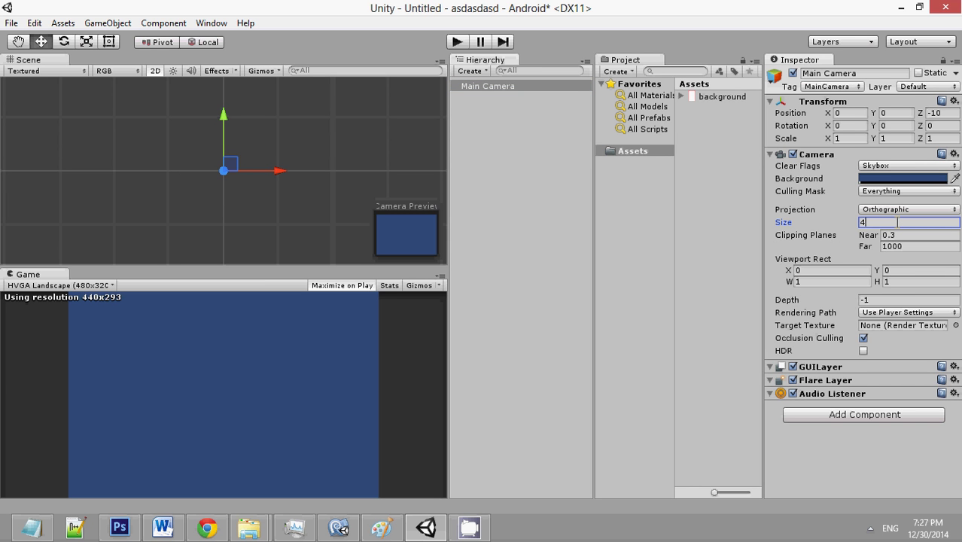
pyautogui.write('00')
pyautogui.click(643, 290)
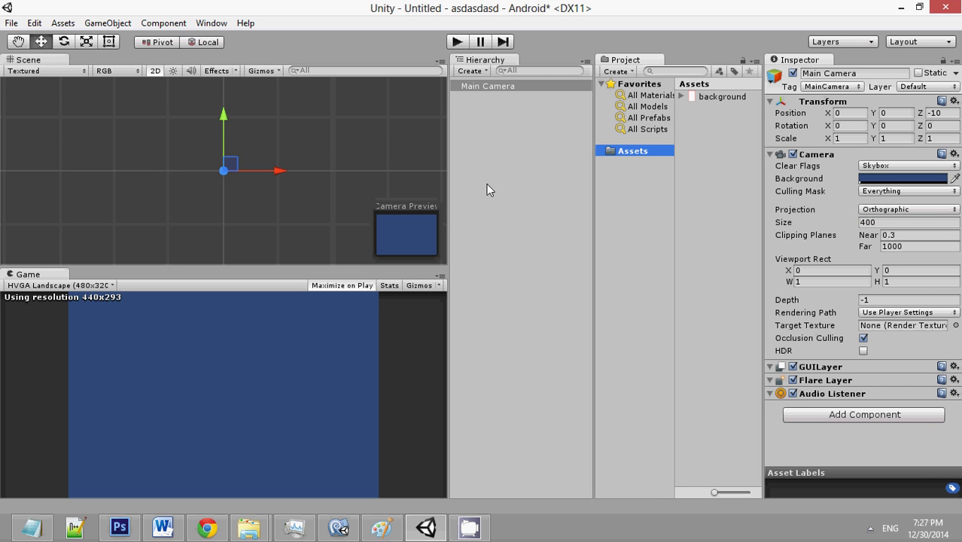
pyautogui.click(511, 202)
# Drag the background sprite into the Hierarchy and check that it sits at the origin.
pyautogui.click(704, 95)
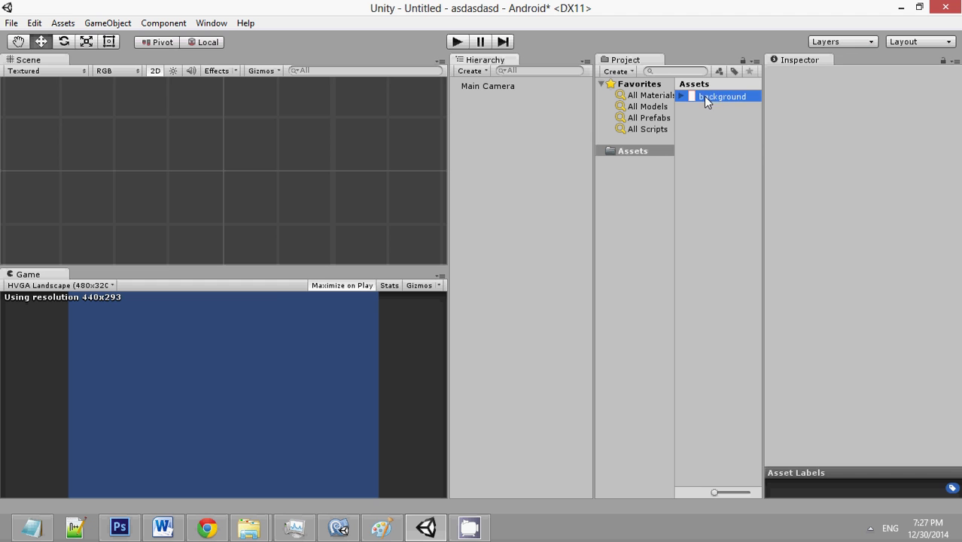
pyautogui.moveTo(704, 95); pyautogui.dragTo(493, 131)
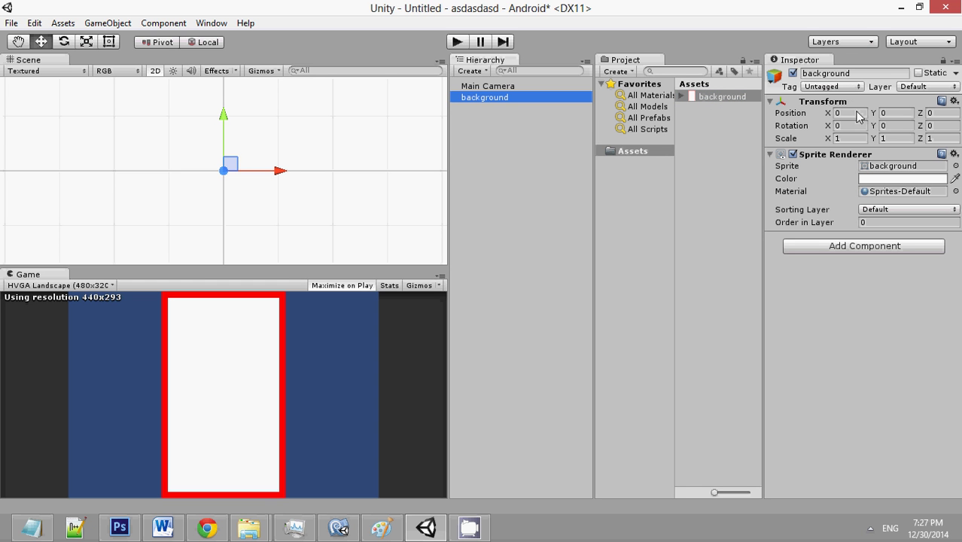
pyautogui.click(857, 112)
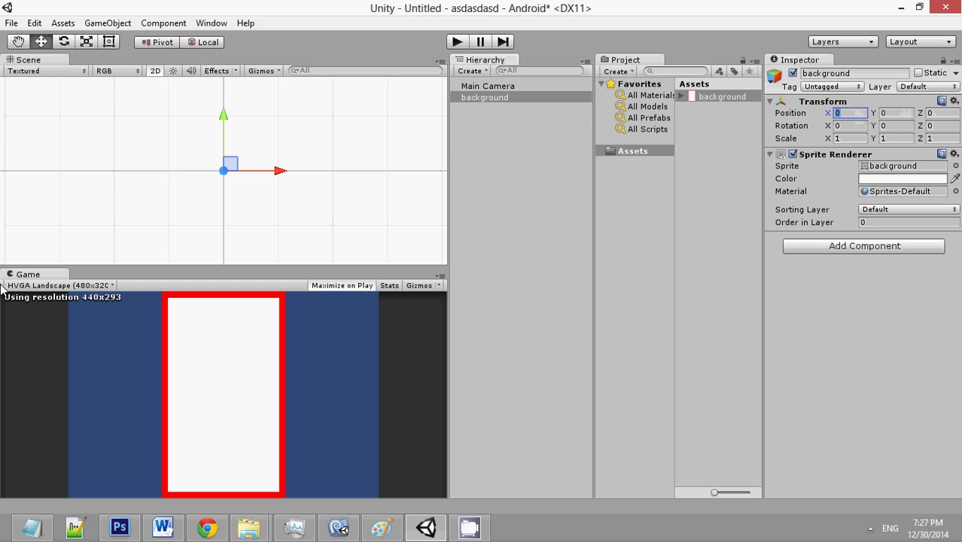
# Check the Game view aspect options and confirm Android in Build Settings.
pyautogui.click(55, 286)
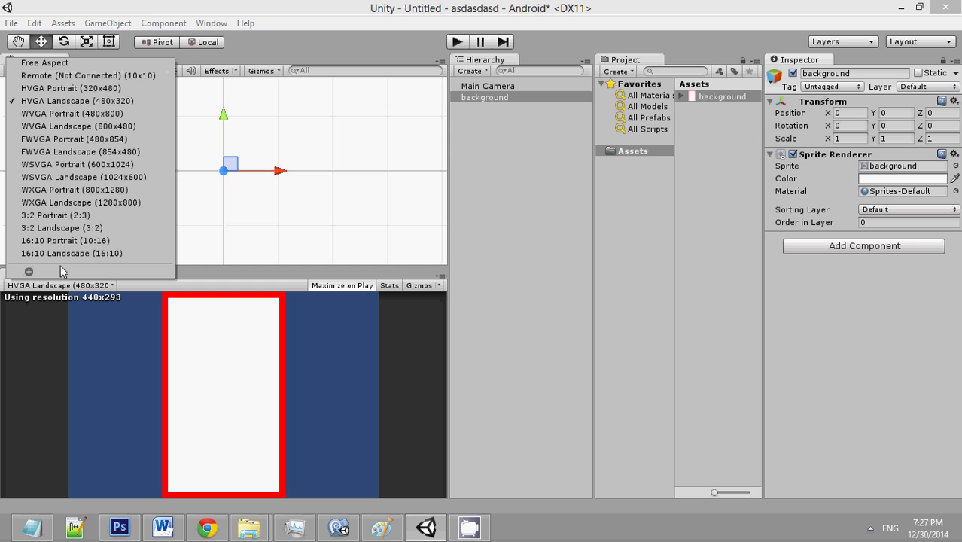
pyautogui.click(85, 286)
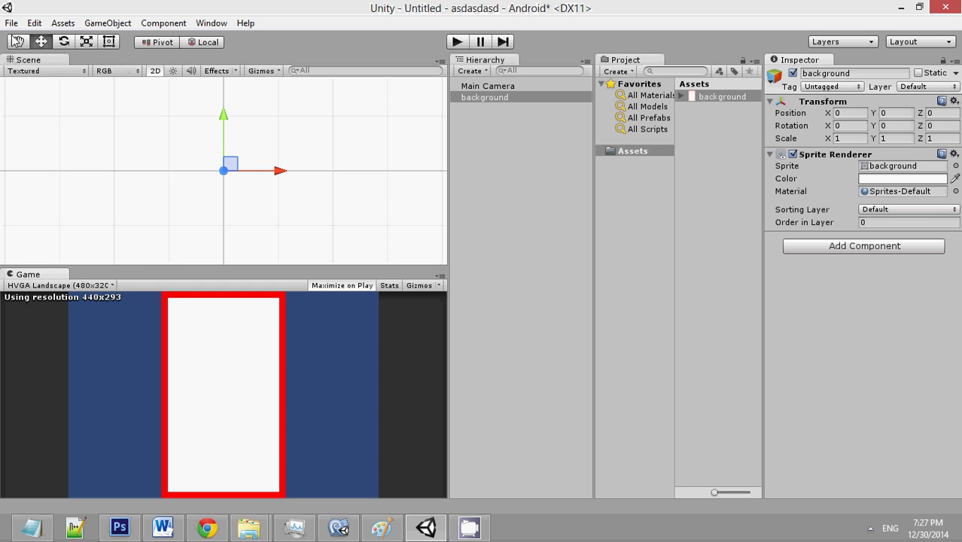
pyautogui.click(12, 24)
pyautogui.click(53, 164)
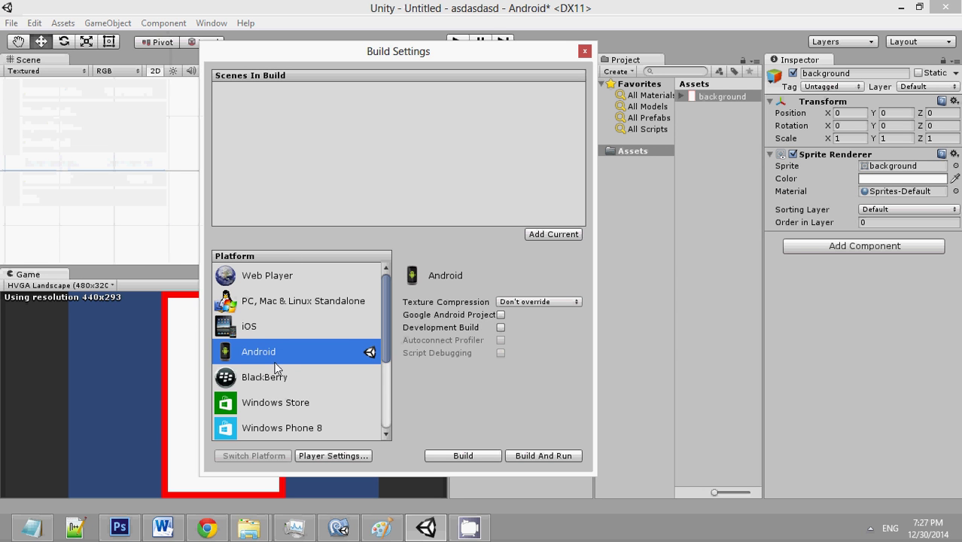
pyautogui.click(584, 52)
pyautogui.click(48, 285)
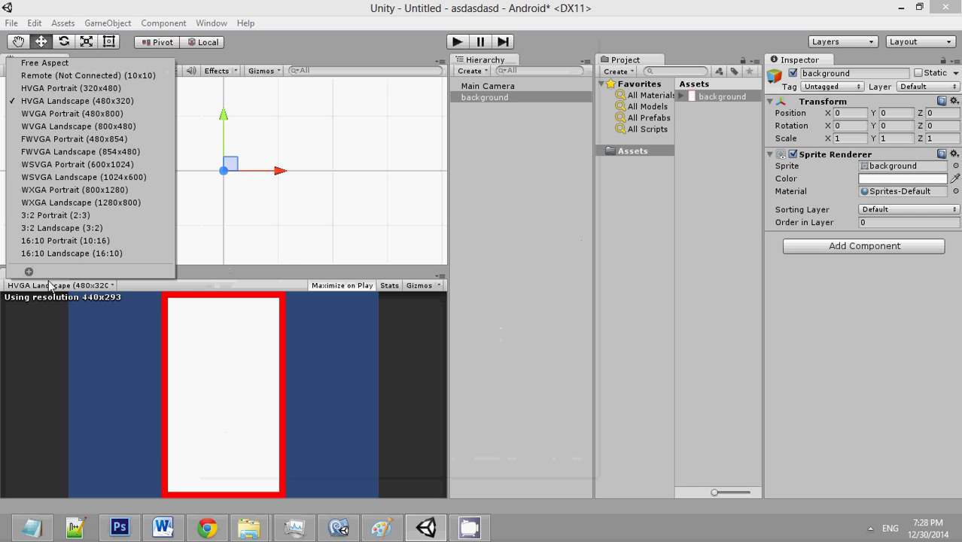
# Run and stop the game previewed at WXGA Portrait (800x1280).
pyautogui.click(118, 194)
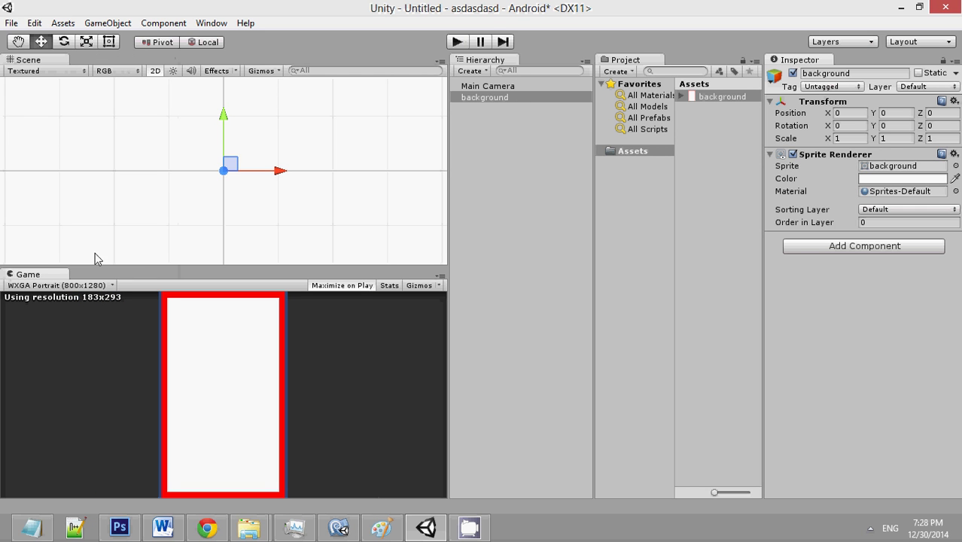
pyautogui.click(456, 44)
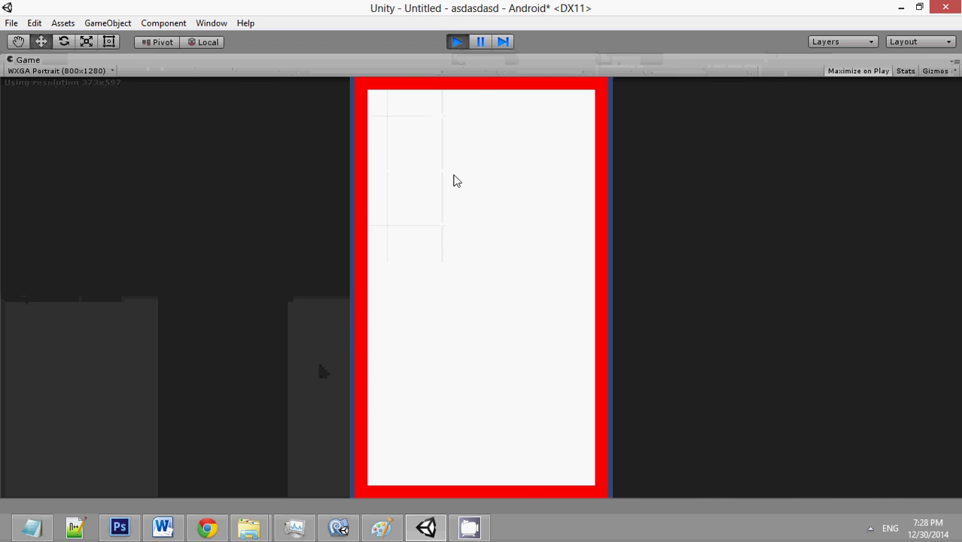
pyautogui.click(457, 42)
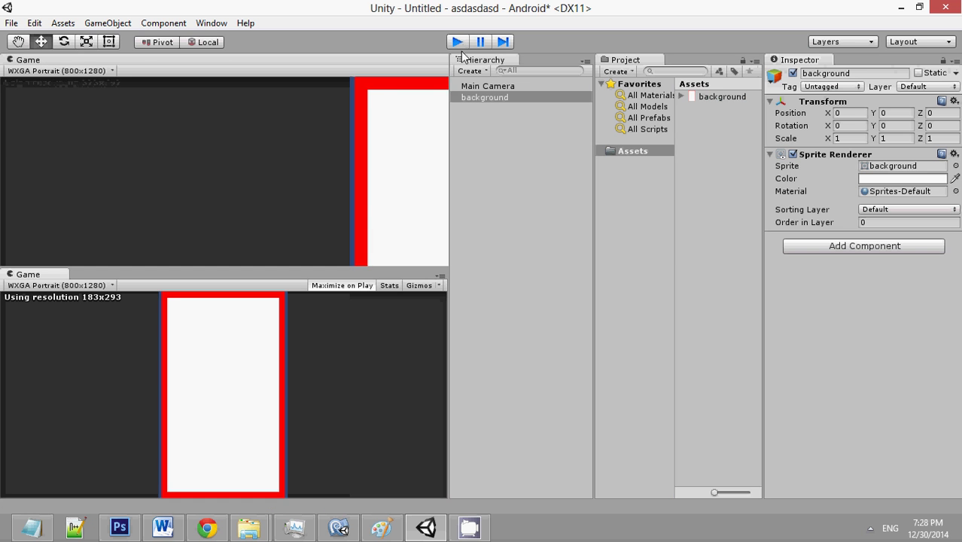
# Run the game again previewed at FWVGA Portrait (480x854).
pyautogui.click(89, 286)
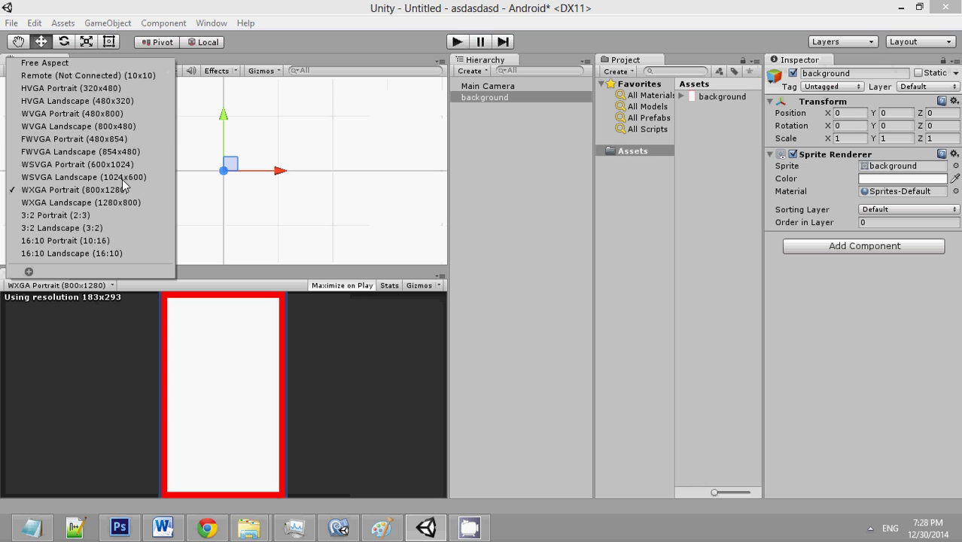
pyautogui.click(98, 140)
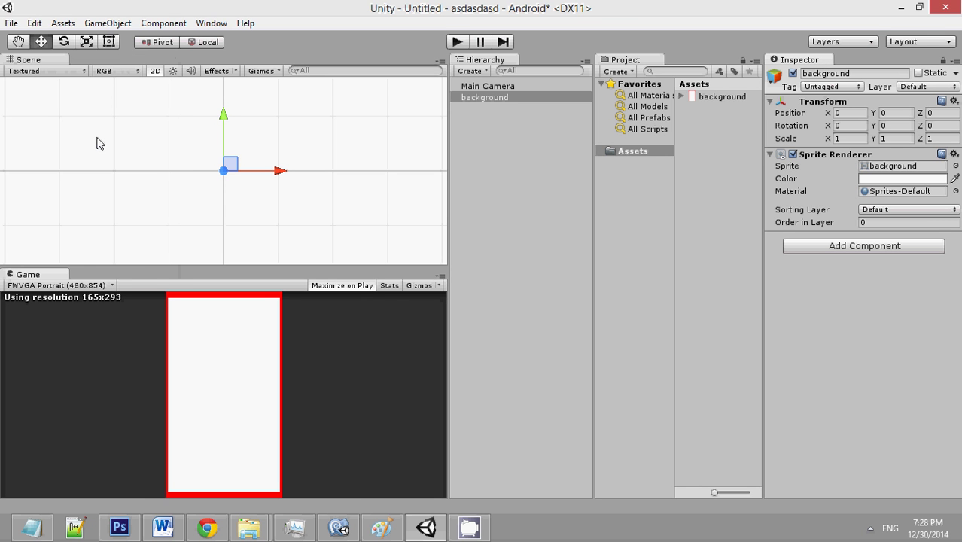
pyautogui.click(458, 42)
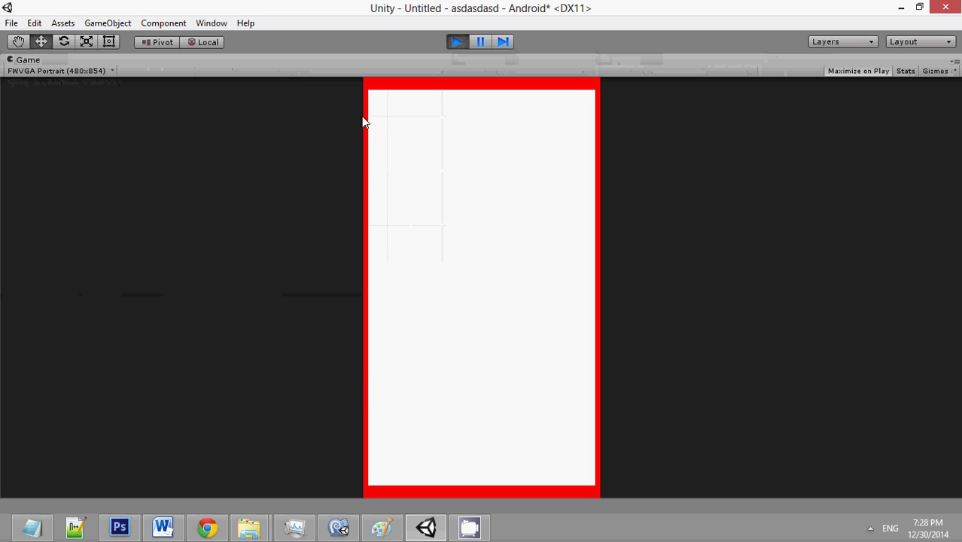
# Stop play mode and create a C# script named screenAdjust in Assets.
pyautogui.click(457, 42)
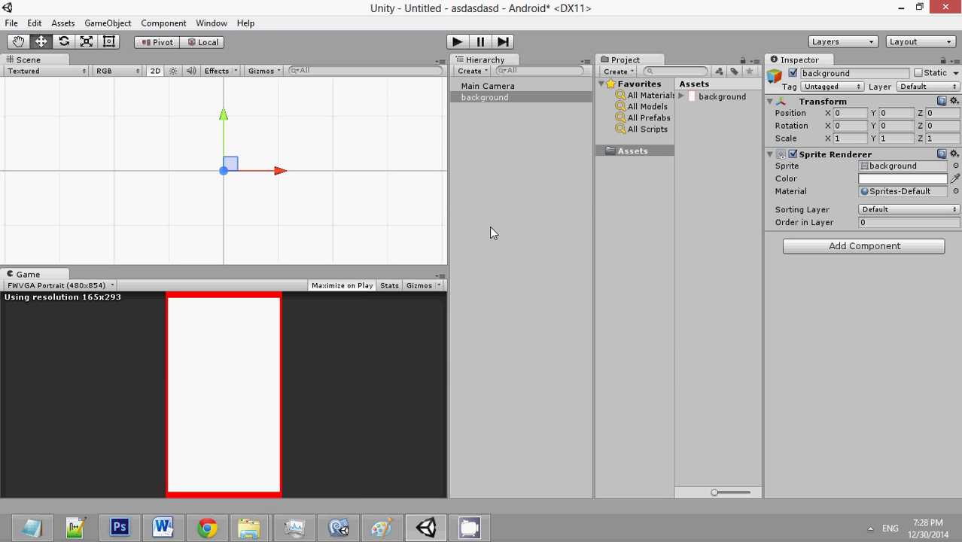
pyautogui.click(622, 179)
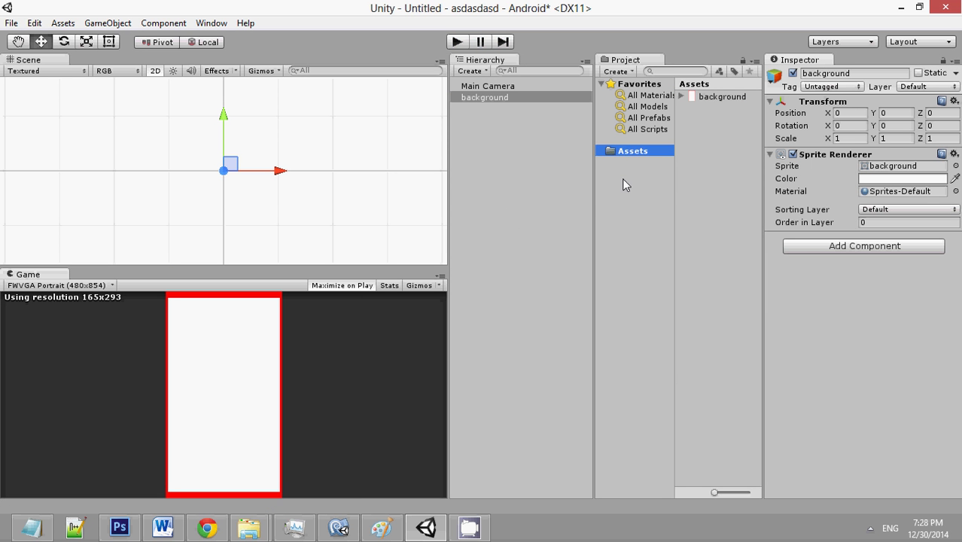
pyautogui.click(714, 142)
pyautogui.rightClick(715, 145)
pyautogui.moveTo(791, 136)
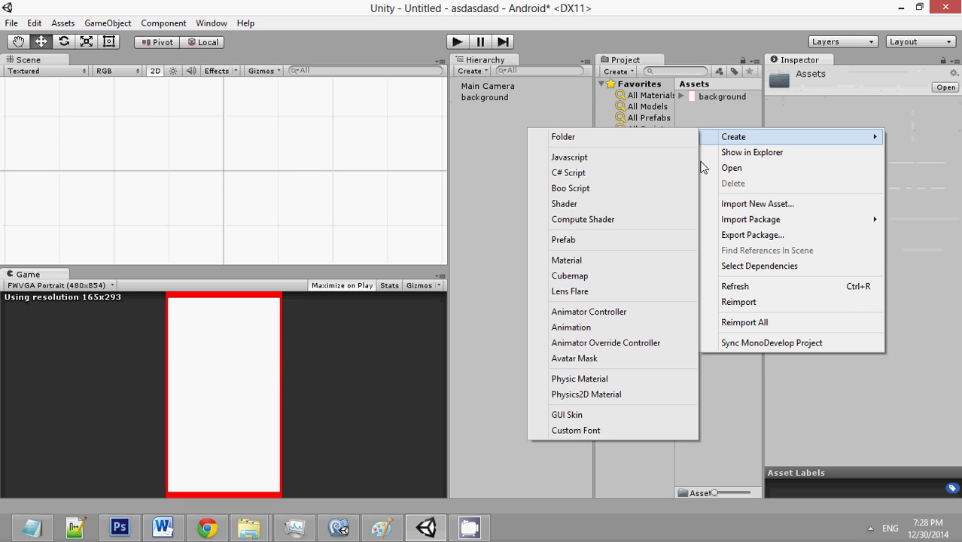
pyautogui.click(586, 173)
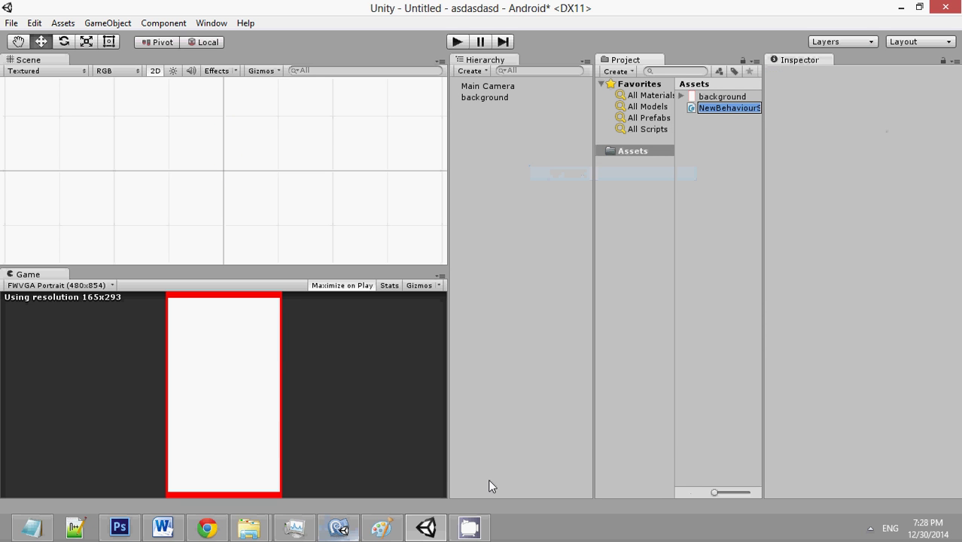
pyautogui.write('sc')
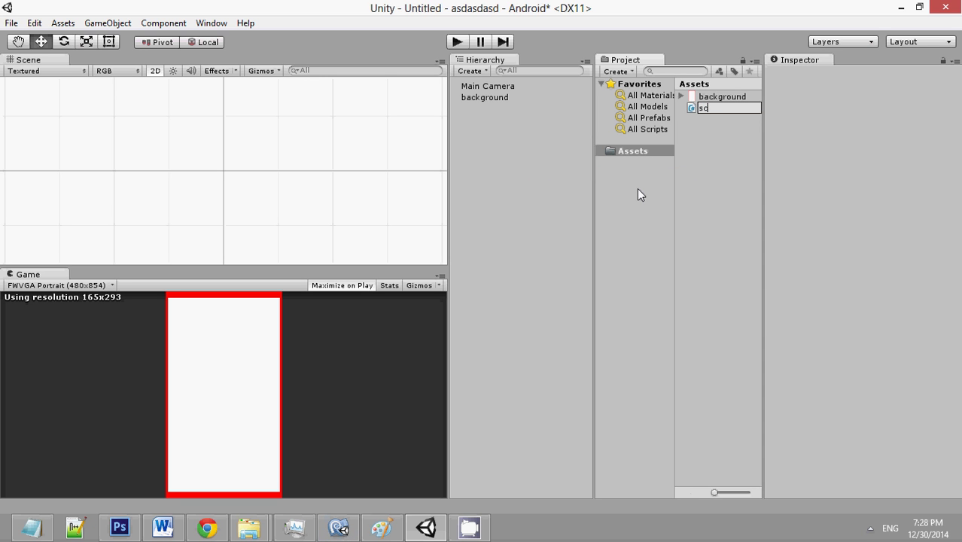
pyautogui.write('reenAdjust')
pyautogui.press('Return')
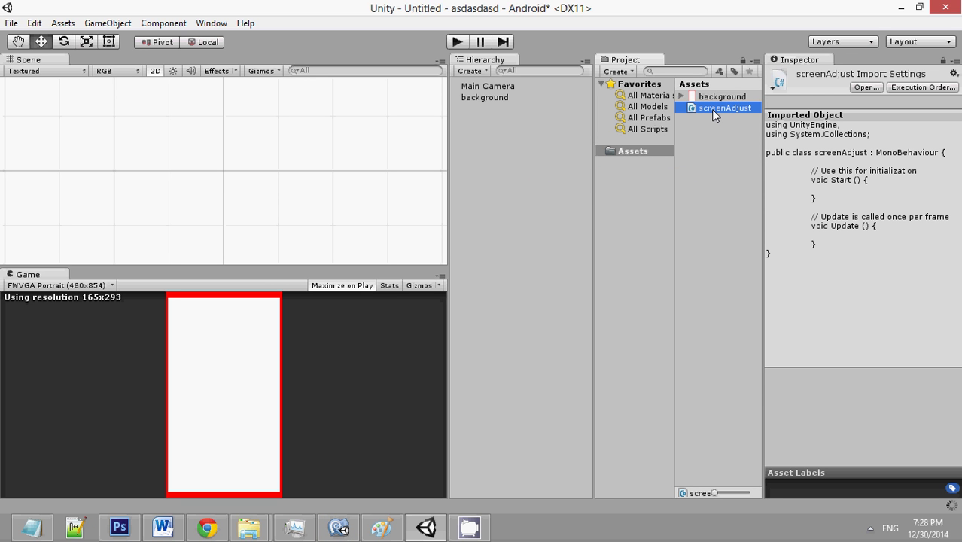
# Open the screenAdjust script in the MonoDevelop code editor.
pyautogui.click(672, 243)
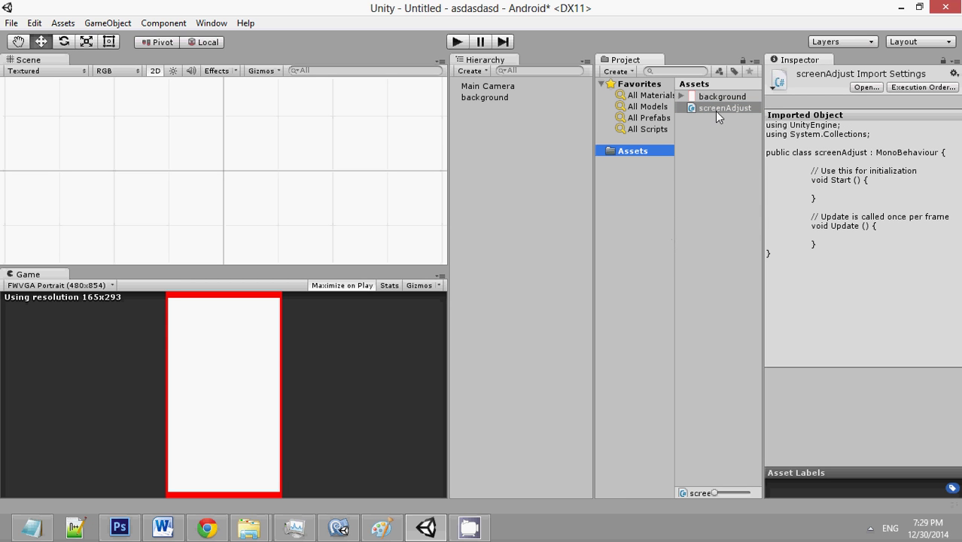
pyautogui.click(341, 530)
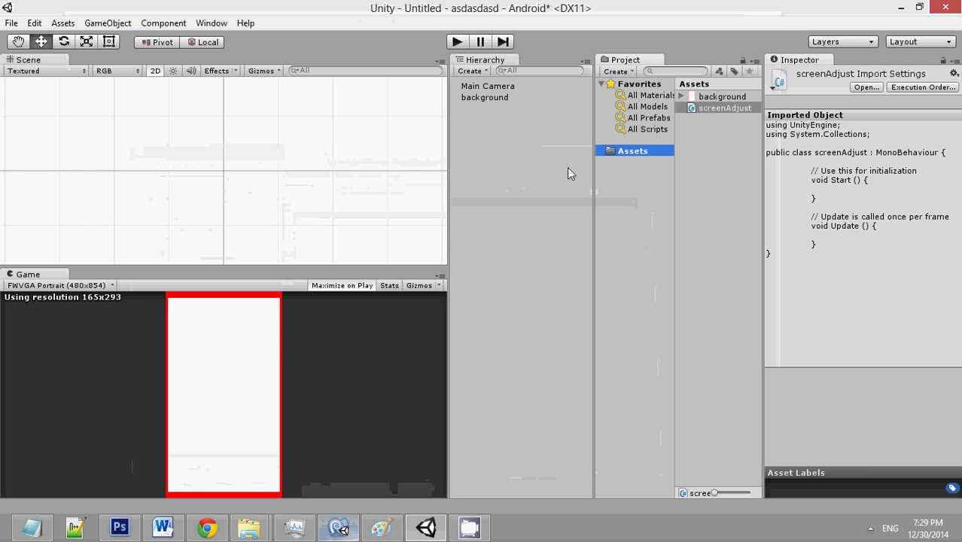
pyautogui.click(704, 107)
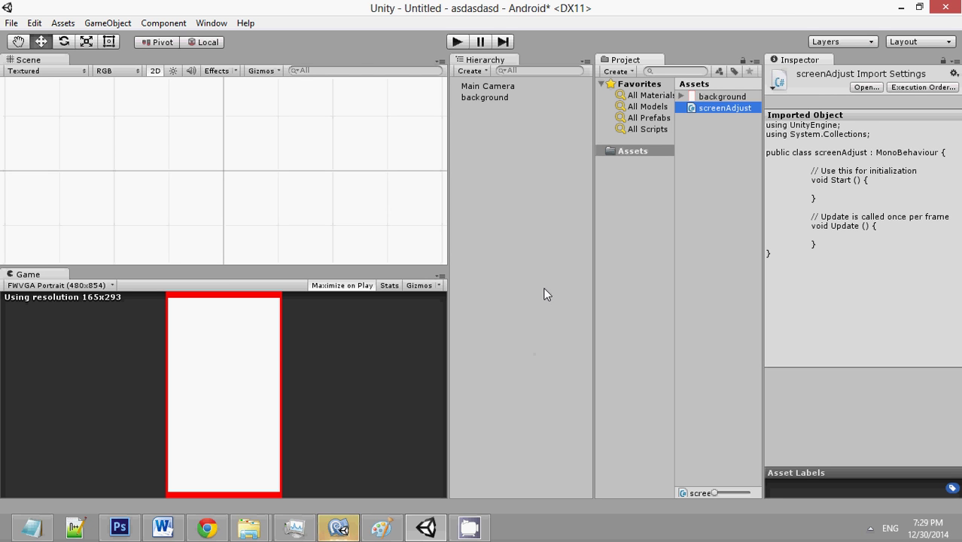
# Write Camera.main.aspect = 480f / 800f; inside screenAdjust's Start method.
pyautogui.click(338, 527)
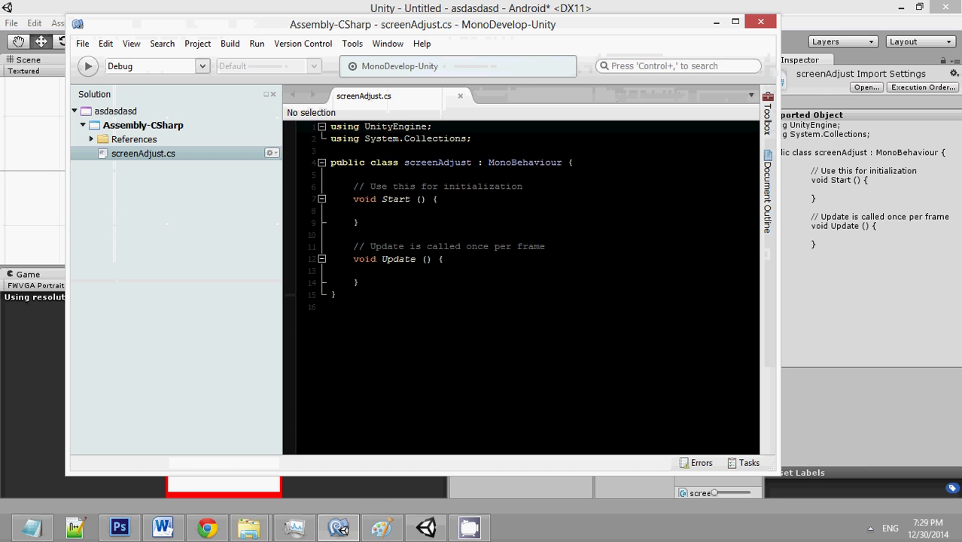
pyautogui.click(455, 213)
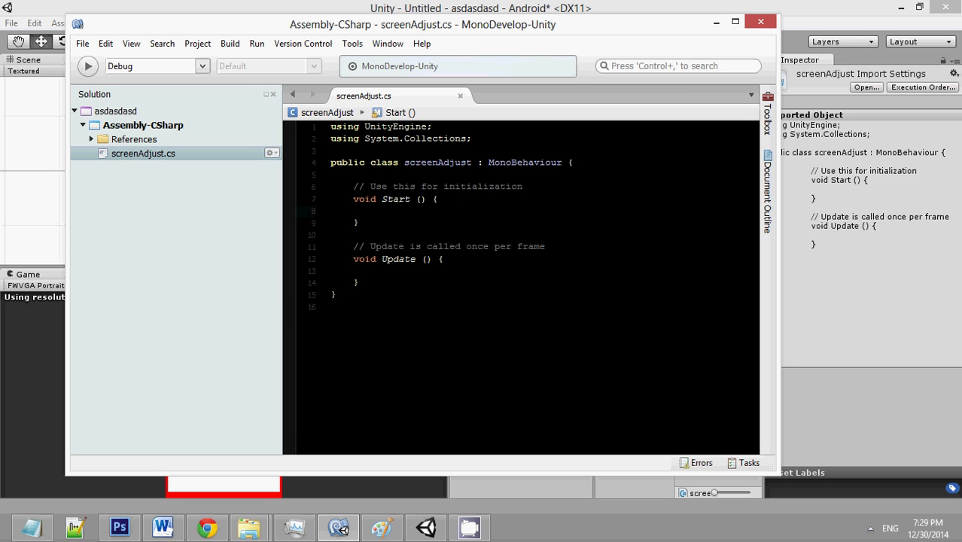
pyautogui.write('Cam')
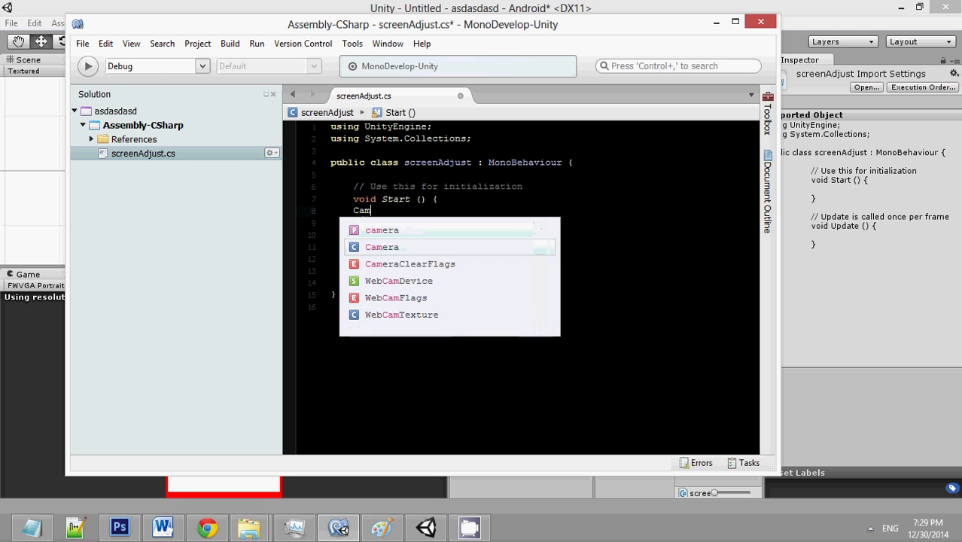
pyautogui.write('era')
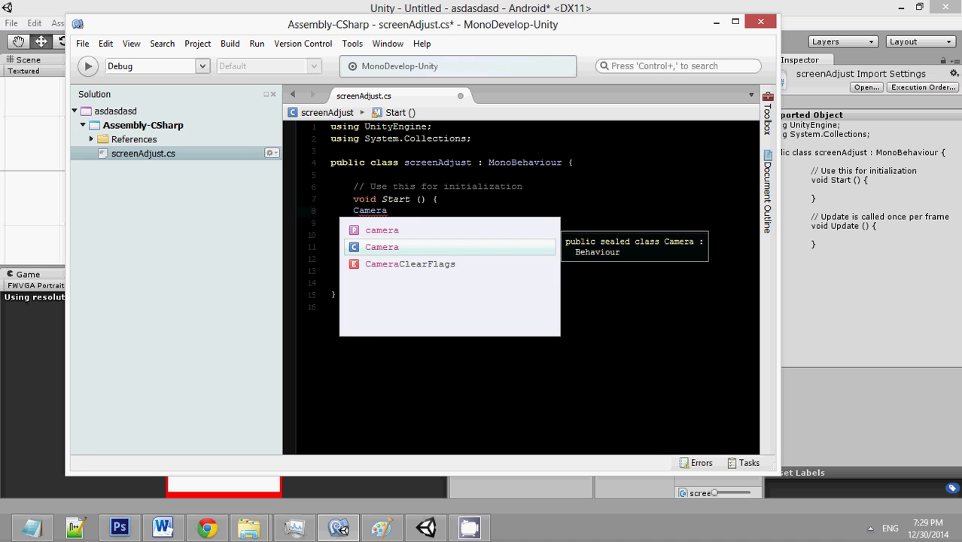
pyautogui.write('.main.')
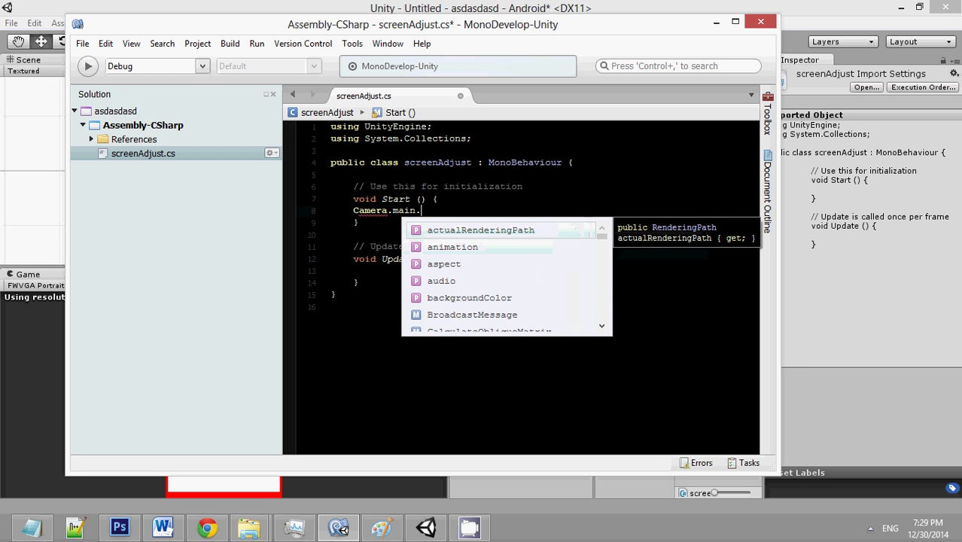
pyautogui.write('asp')
pyautogui.press('Return')
pyautogui.write('=')
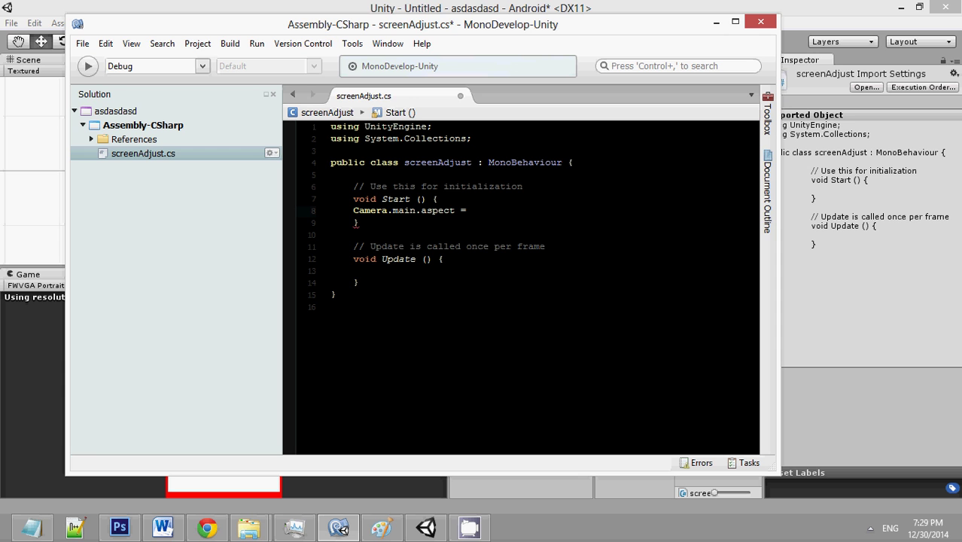
pyautogui.write(' 480')
pyautogui.write('f / ')
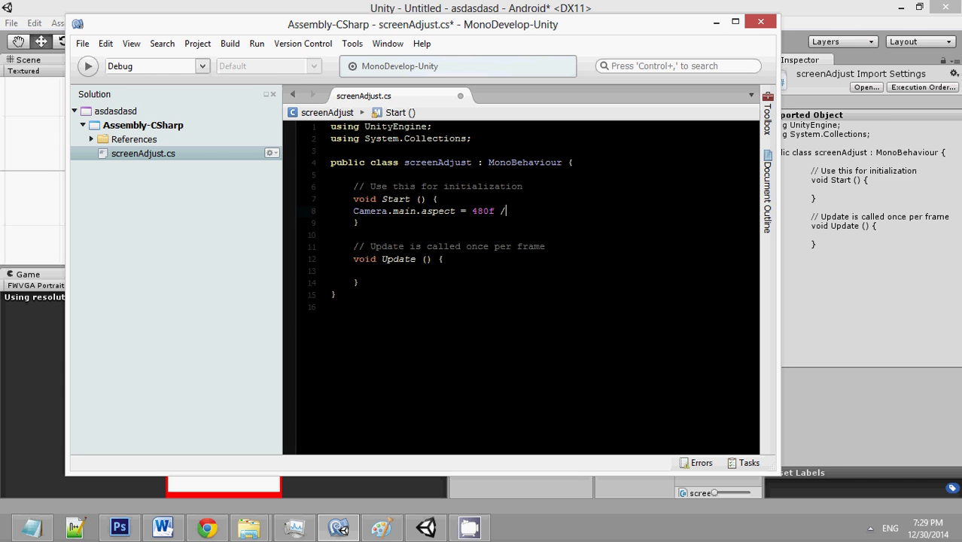
pyautogui.write('80')
pyautogui.write('0f;')
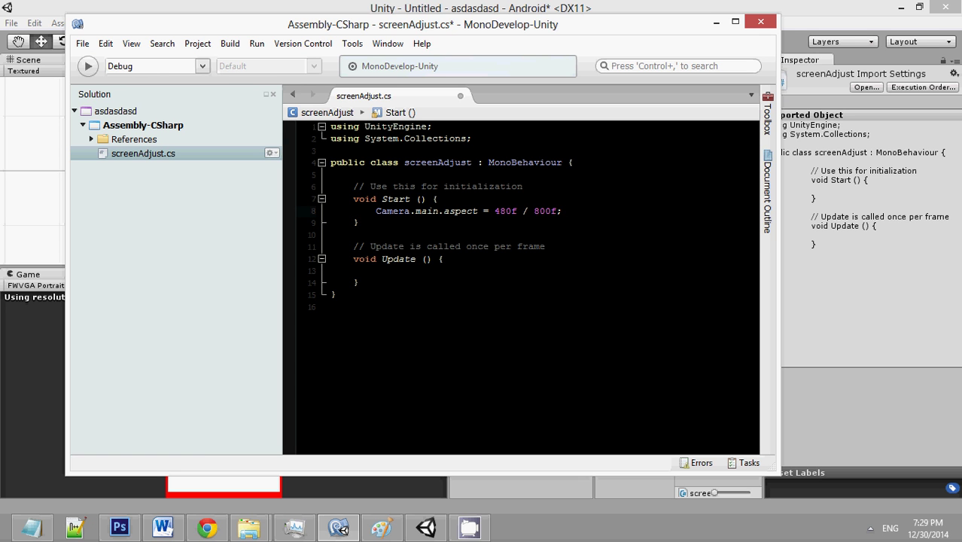
pyautogui.click(444, 259)
# Save screenAdjust.cs, create an empty object named _Script, and drag screenAdjust onto it.
pyautogui.hotkey('ctrl', 's')
pyautogui.click(715, 23)
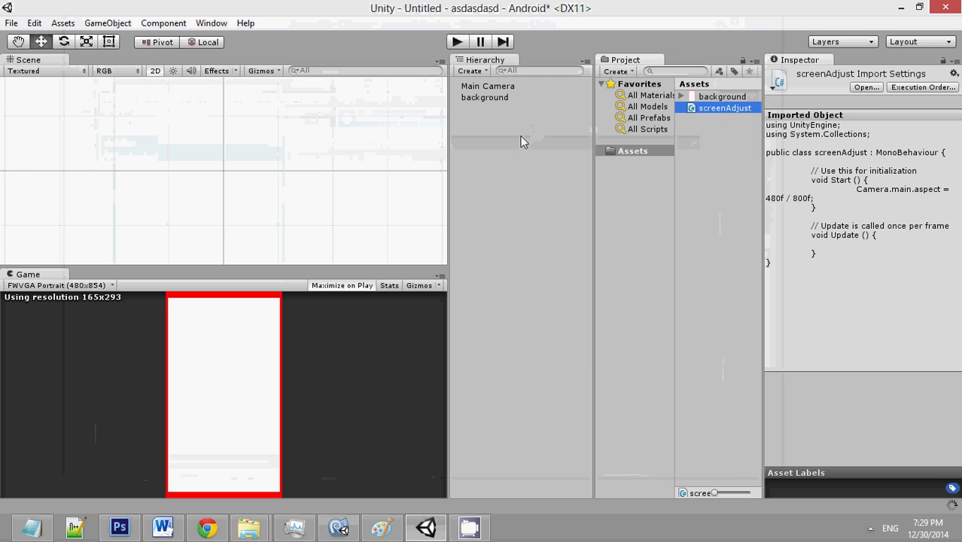
pyautogui.rightClick(514, 137)
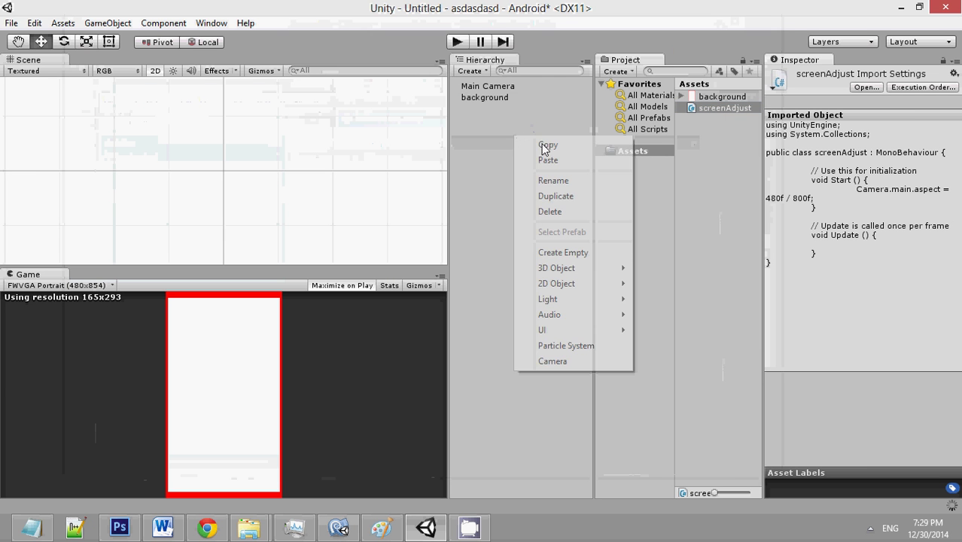
pyautogui.click(563, 253)
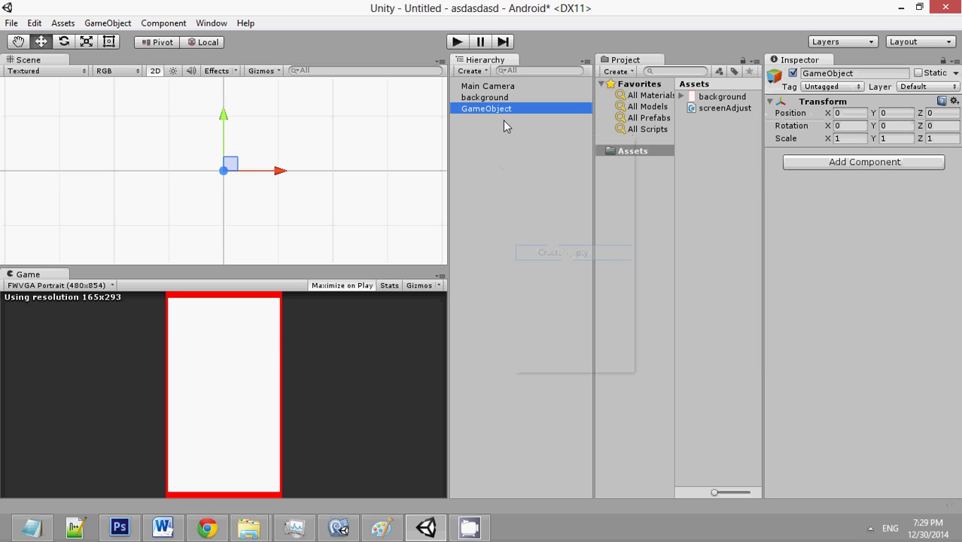
pyautogui.write('_Script')
pyautogui.press('Return')
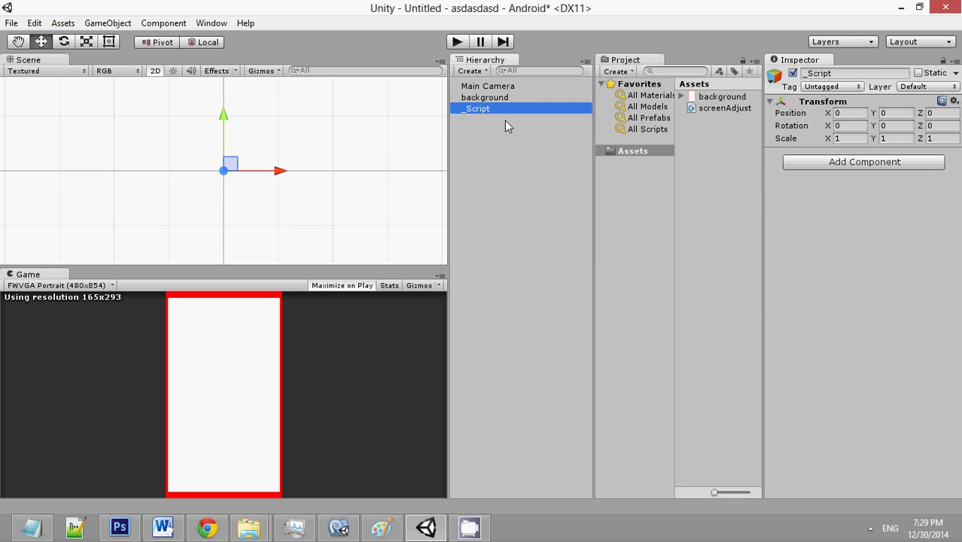
pyautogui.moveTo(729, 107); pyautogui.dragTo(495, 109)
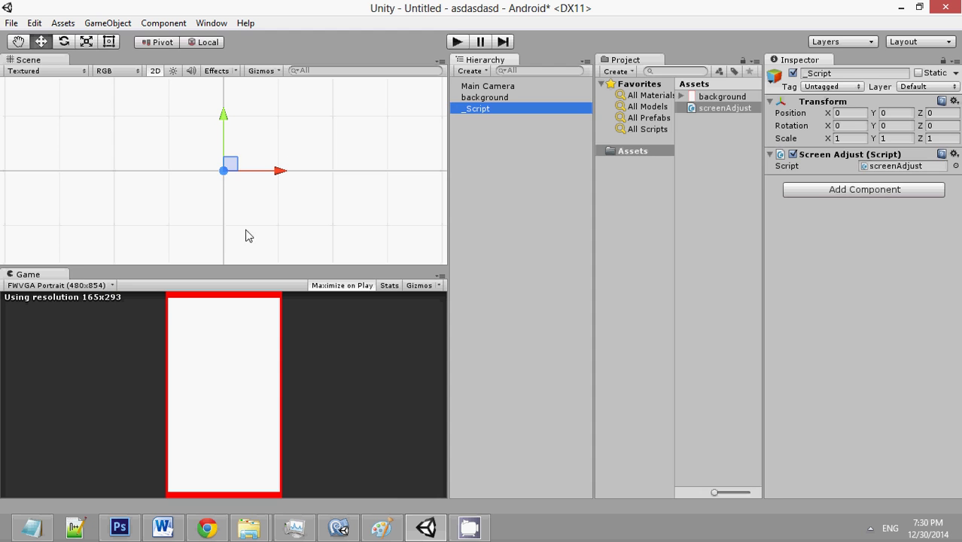
# Play-test the scene, then play it again previewed at WXGA Portrait (800x1280).
pyautogui.click(459, 43)
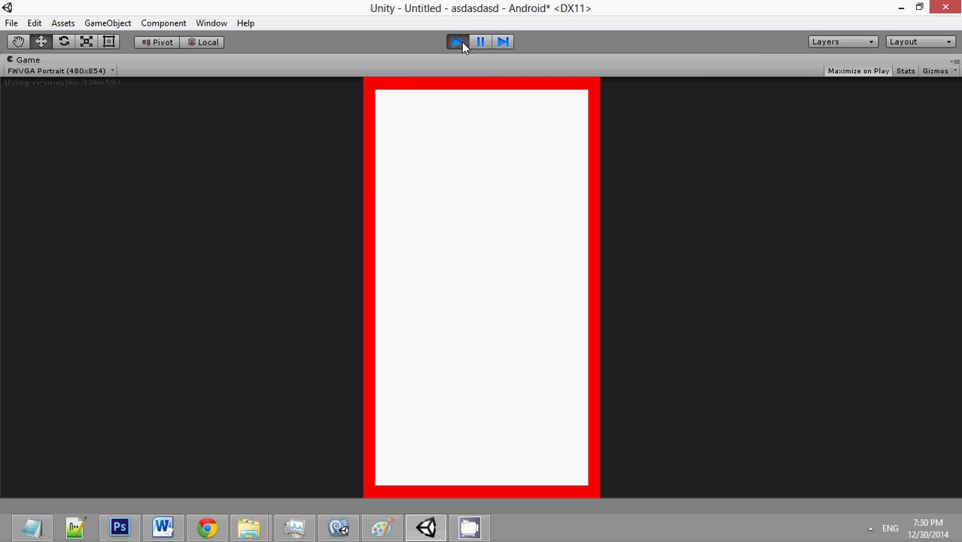
pyautogui.click(462, 41)
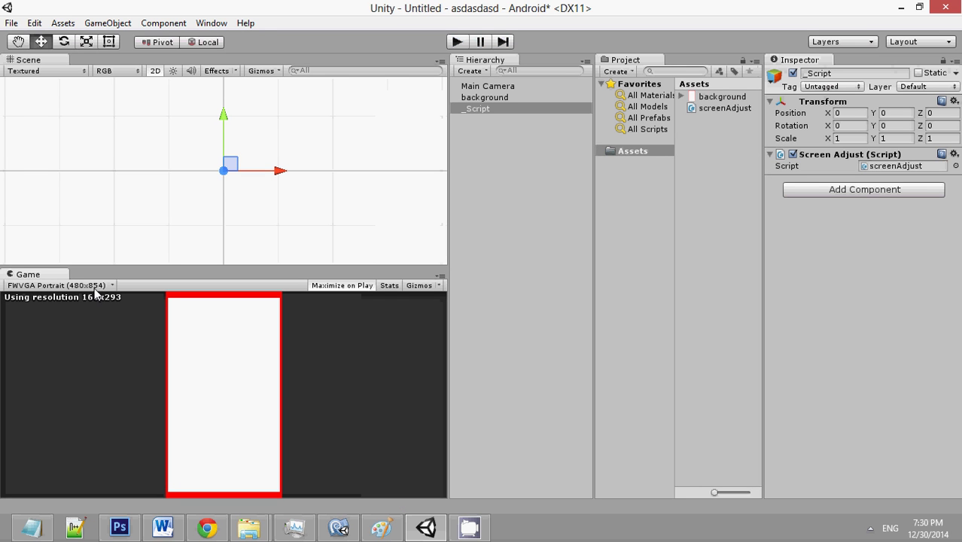
pyautogui.click(107, 285)
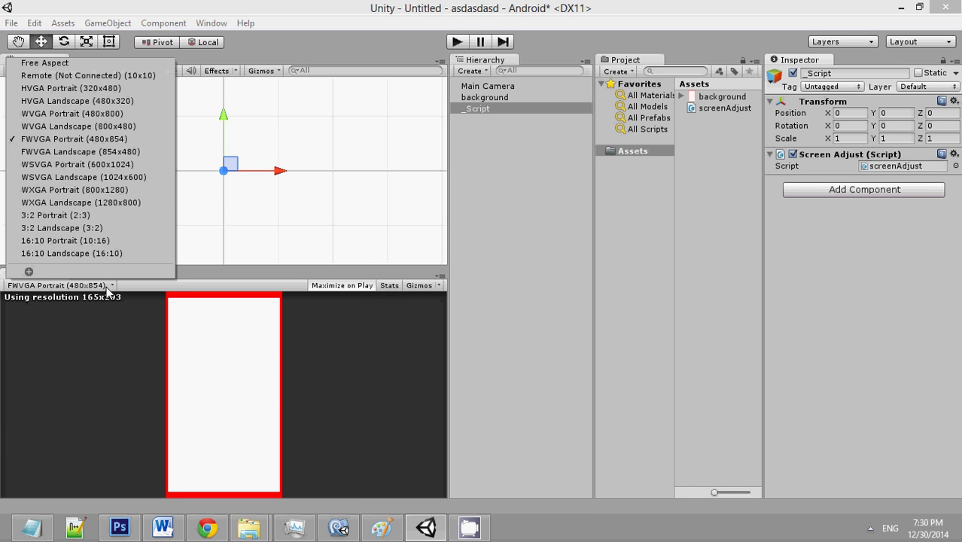
pyautogui.click(134, 193)
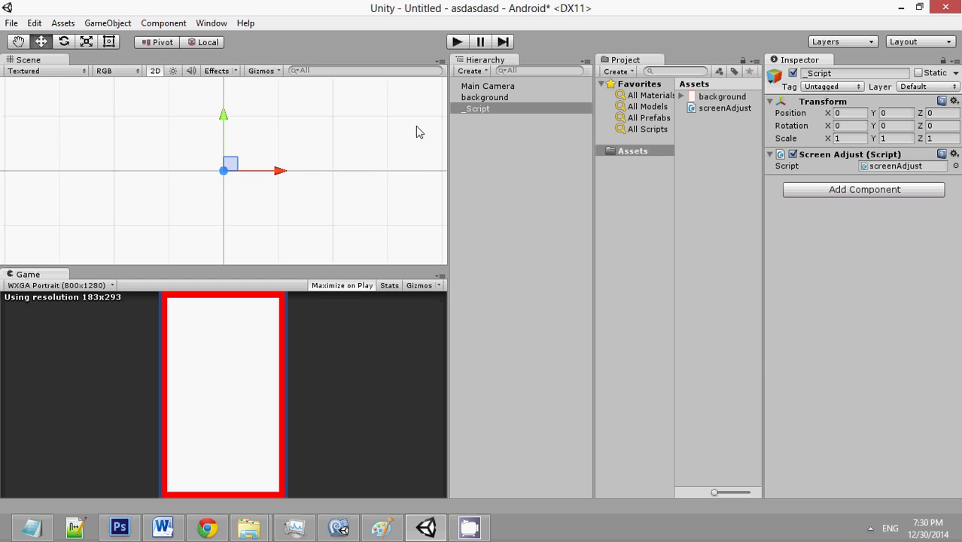
pyautogui.click(456, 42)
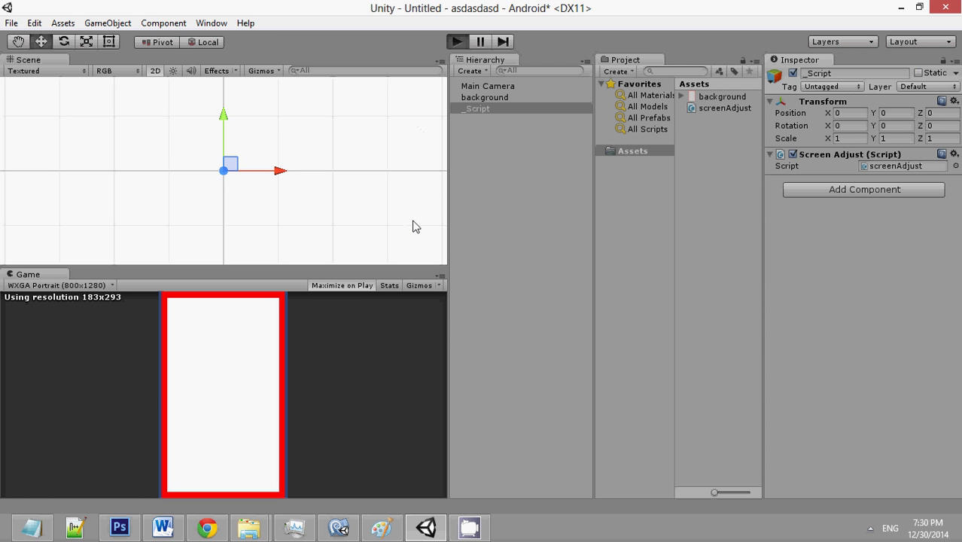